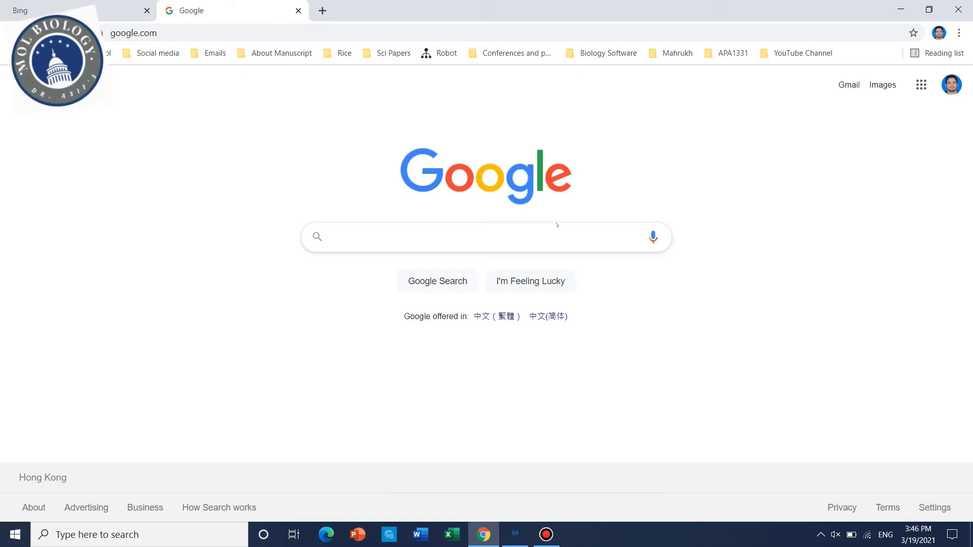
# Step: Open a new browser tab next to the Google search page
pyautogui.click(503, 240)
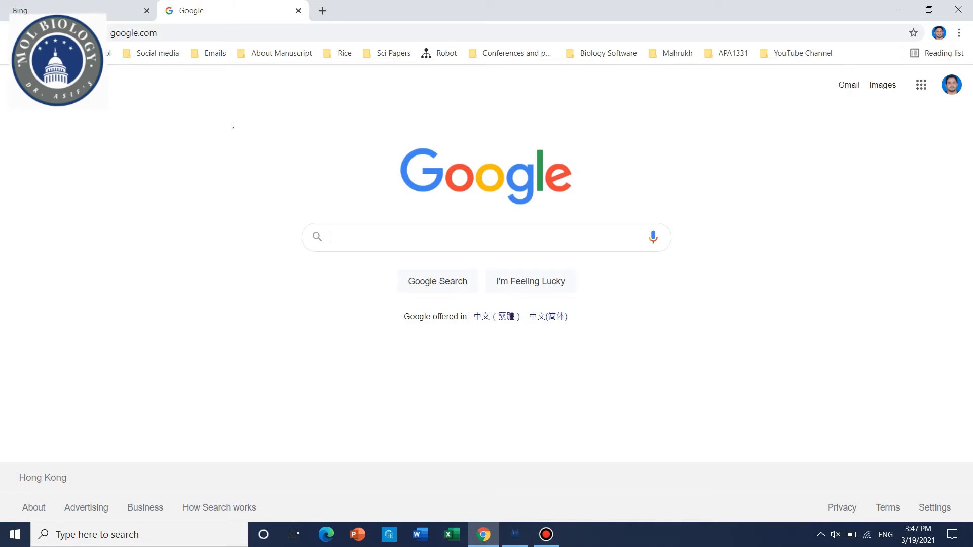
pyautogui.click(323, 11)
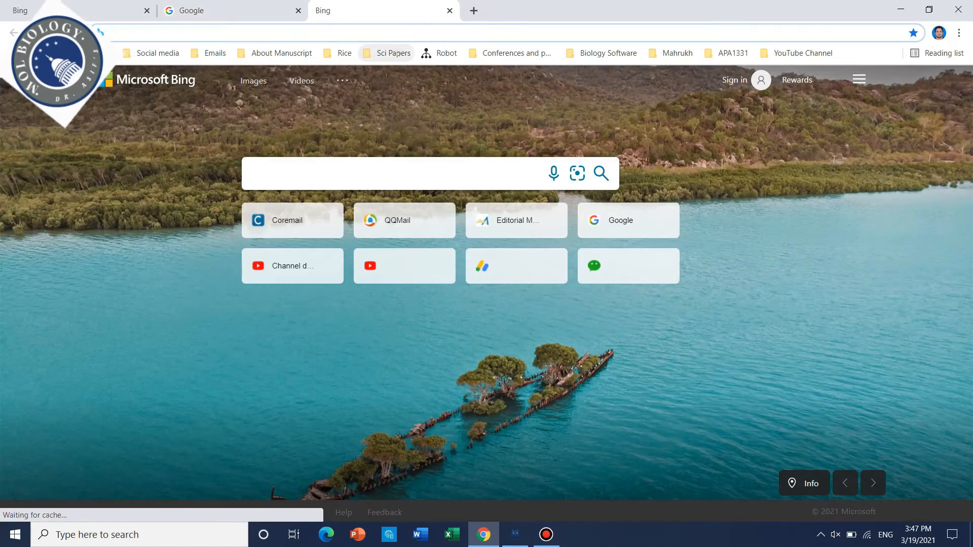
# Step: Go to the BMC Plant Biology Editorial Manager site from the Sci Papers bookmarks
pyautogui.click(393, 52)
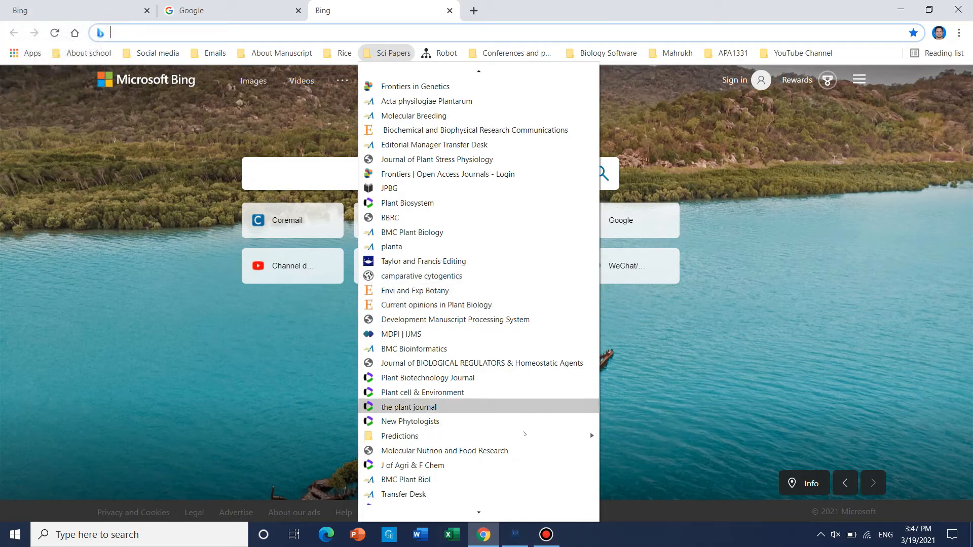
pyautogui.click(478, 480)
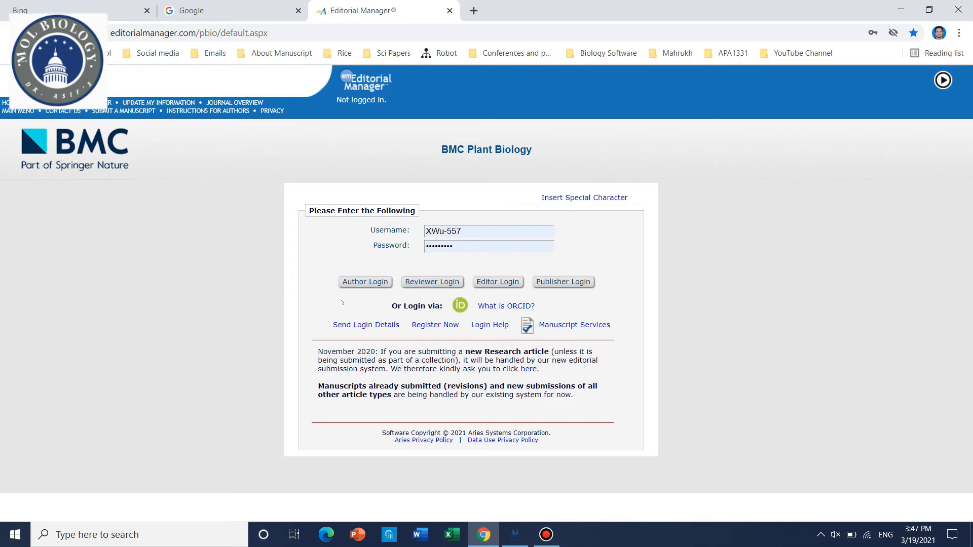
# Step: Log in as author and show the action links for the submission Under Review
pyautogui.click(382, 284)
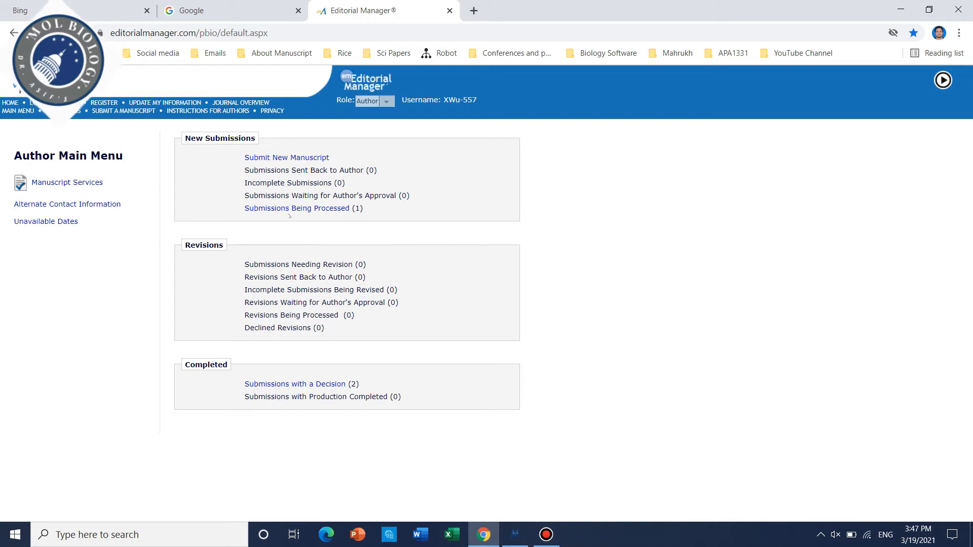
pyautogui.click(295, 210)
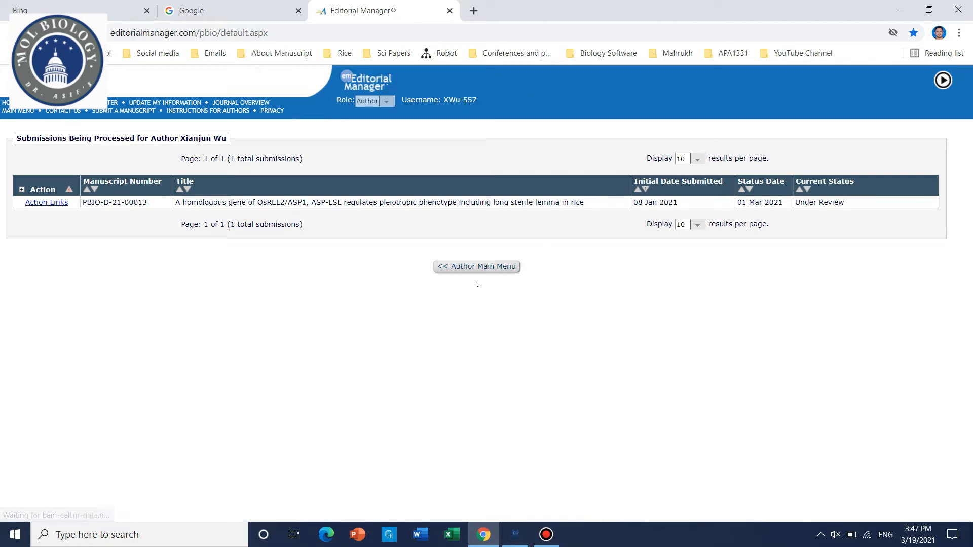
pyautogui.click(51, 204)
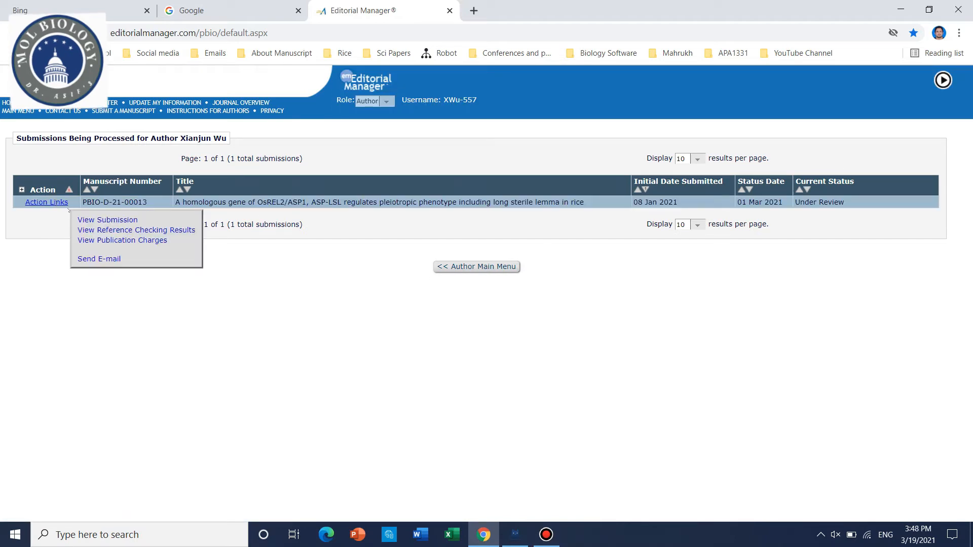
# Step: Start a Send E-mail with the 'Ad Hoc from Author to Editorial Office' template and customize it
pyautogui.click(105, 259)
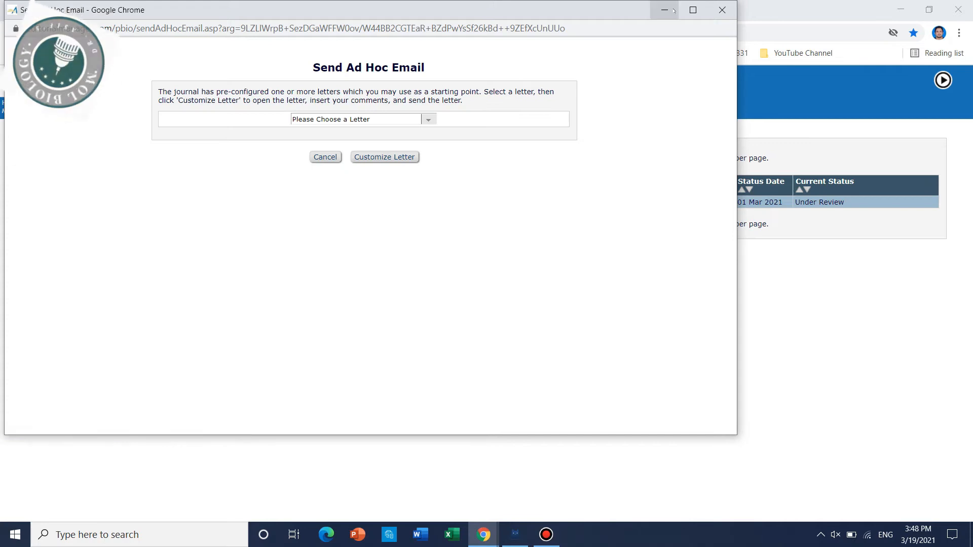
pyautogui.click(428, 119)
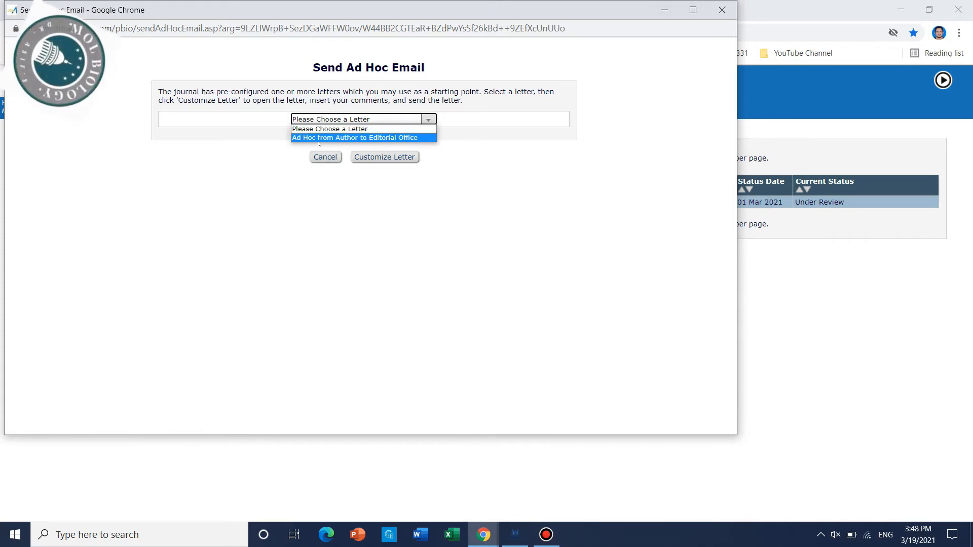
pyautogui.click(350, 138)
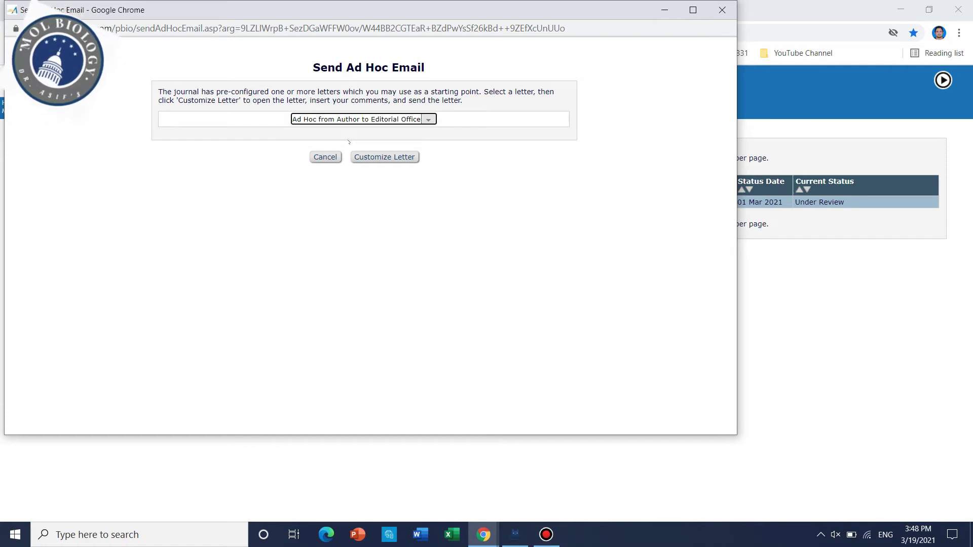
pyautogui.click(390, 157)
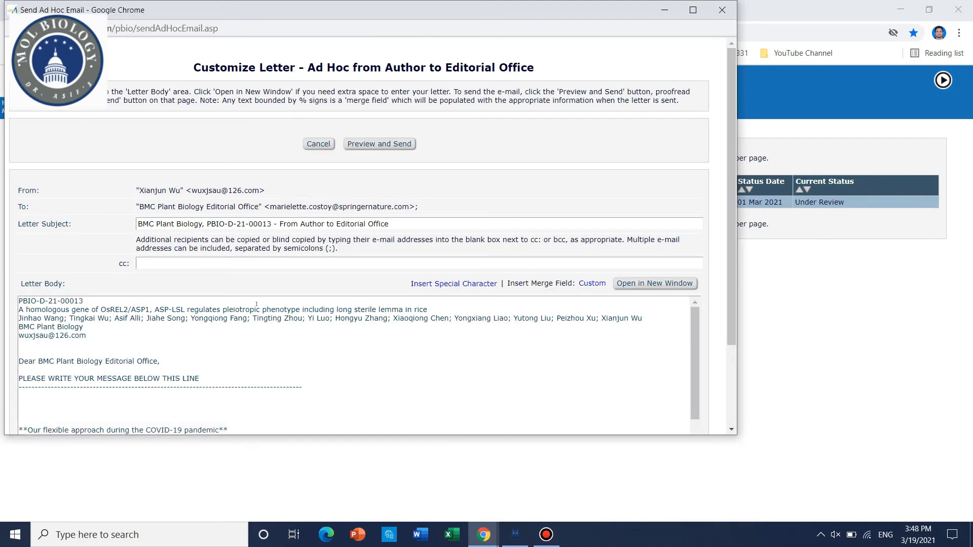
pyautogui.scroll(-1, 168, 300)
pyautogui.scroll(-2, 168, 299)
pyautogui.scroll(3, 167, 299)
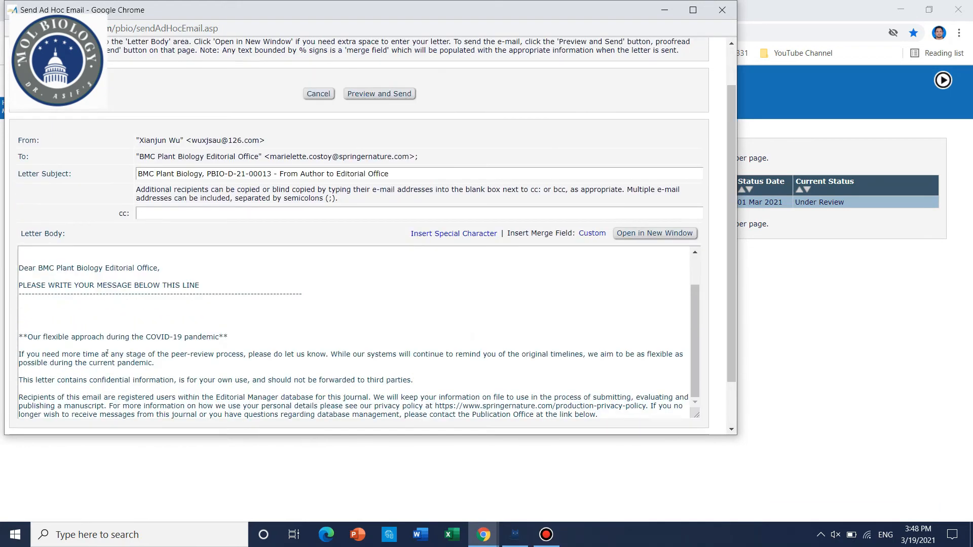
pyautogui.scroll(2, 102, 285)
pyautogui.scroll(2, 102, 285)
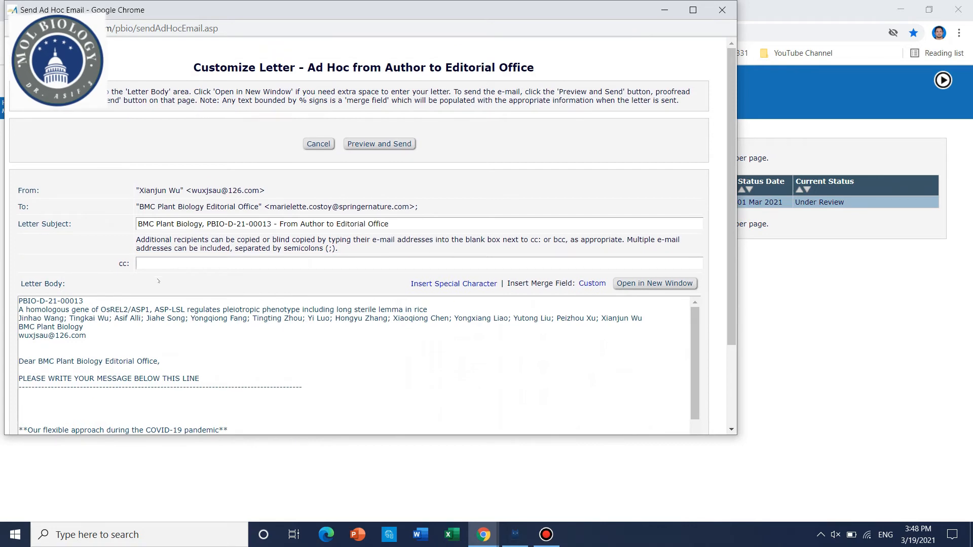
# Step: Maximize the letter window and place the cursor in the letter body below the instruction line
pyautogui.click(692, 10)
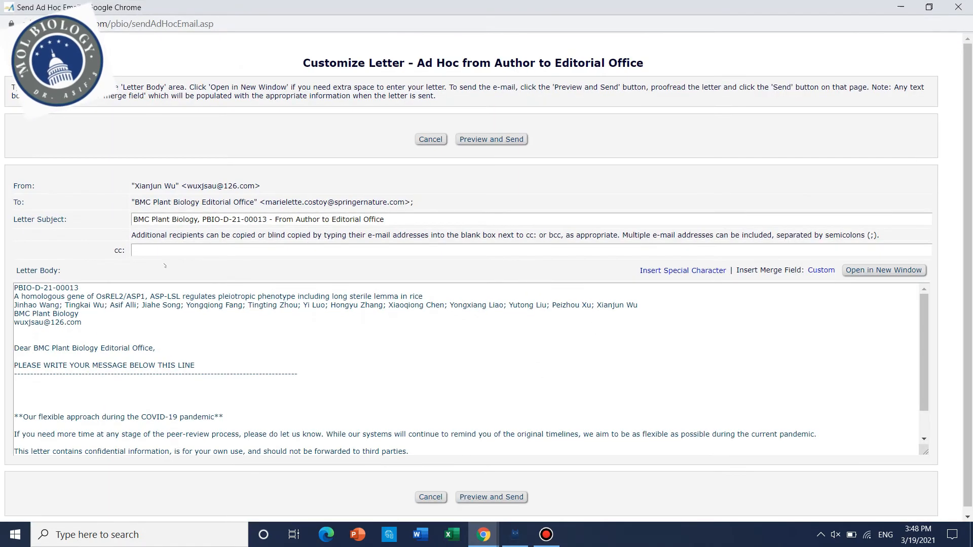
pyautogui.click(79, 288)
pyautogui.moveTo(79, 288); pyautogui.dragTo(23, 287)
pyautogui.click(79, 288)
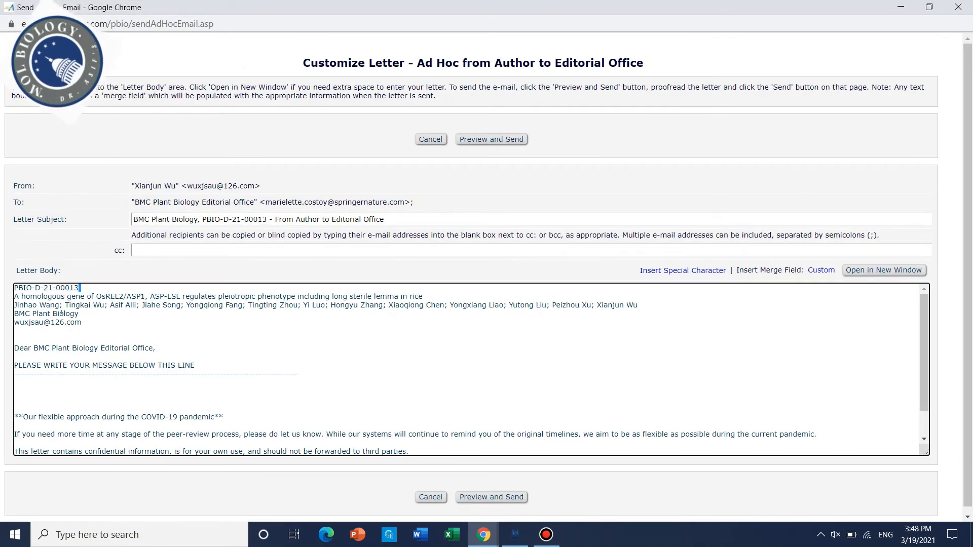
pyautogui.scroll(-2, 96, 313)
pyautogui.scroll(2, 96, 313)
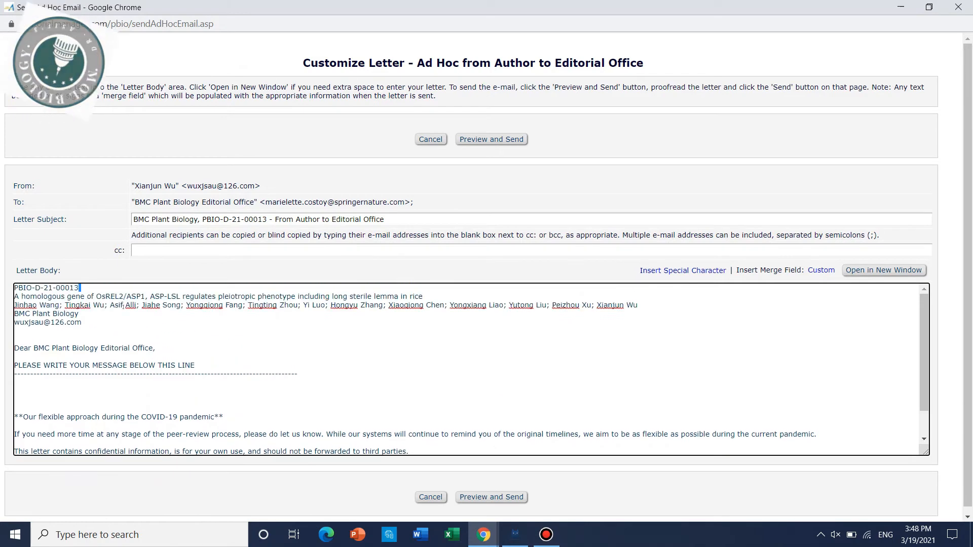
pyautogui.scroll(-2, 50, 352)
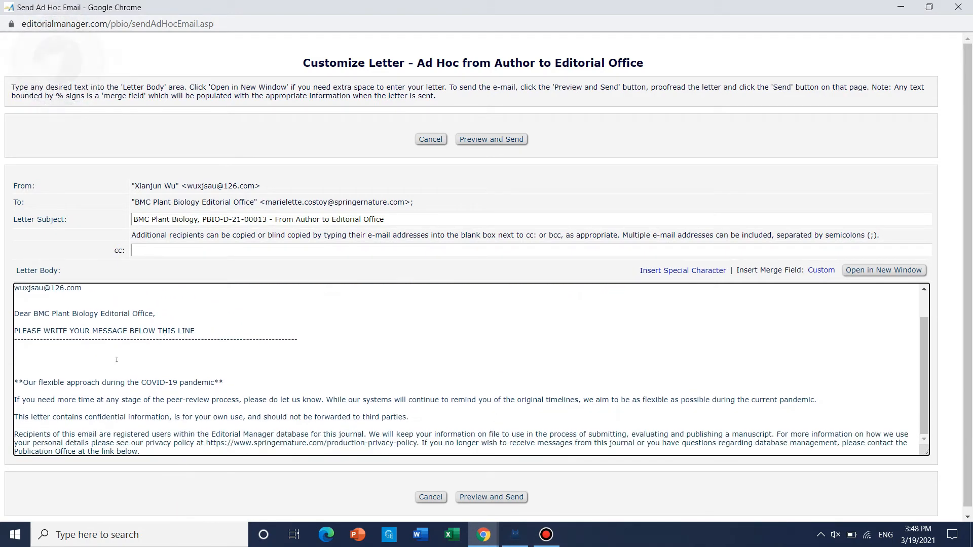
pyautogui.scroll(-1, 50, 351)
pyautogui.click(51, 346)
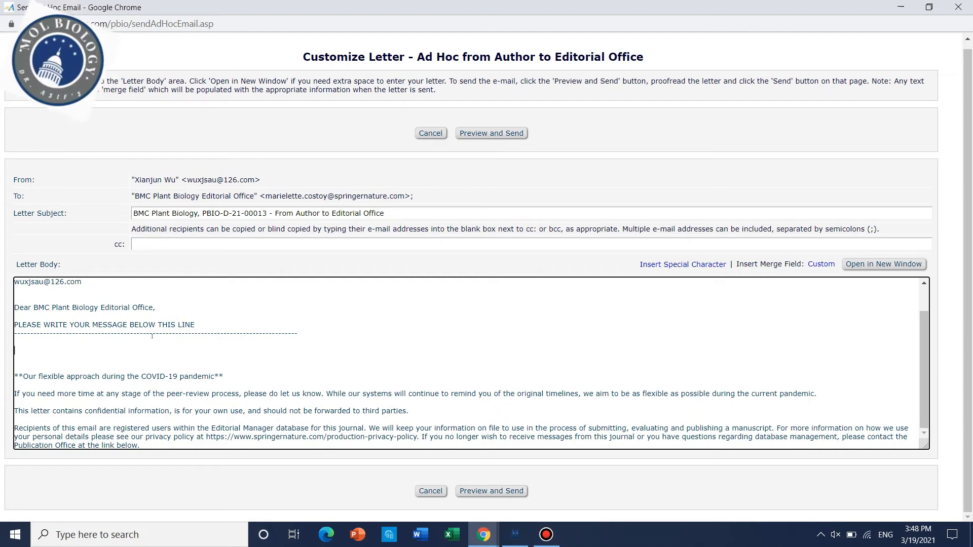
pyautogui.write('Dear Edit')
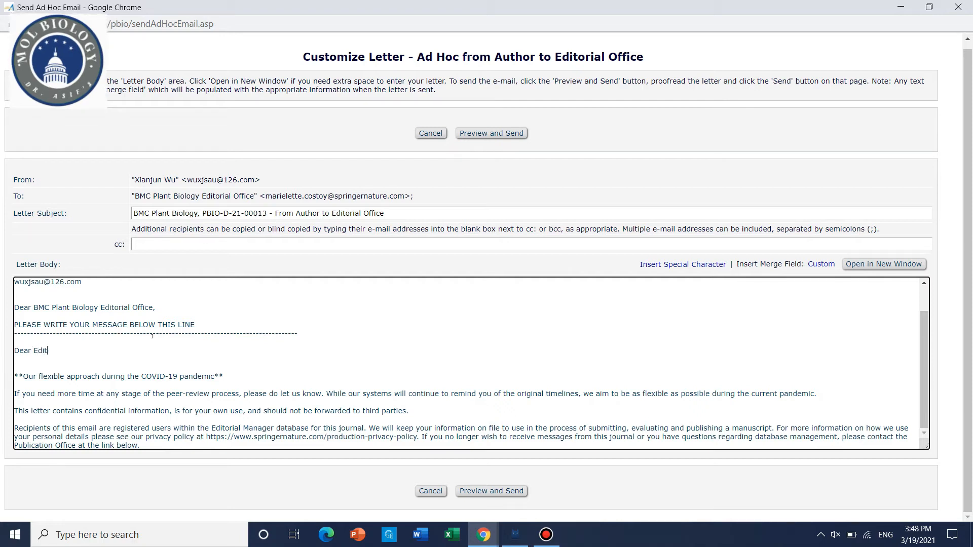
pyautogui.write('or,')
# Step: Write 'Dear Editor, Greetings!' and ask to update the manuscript's status as it is taking longer than usual
pyautogui.press('Return')
pyautogui.press('Return')
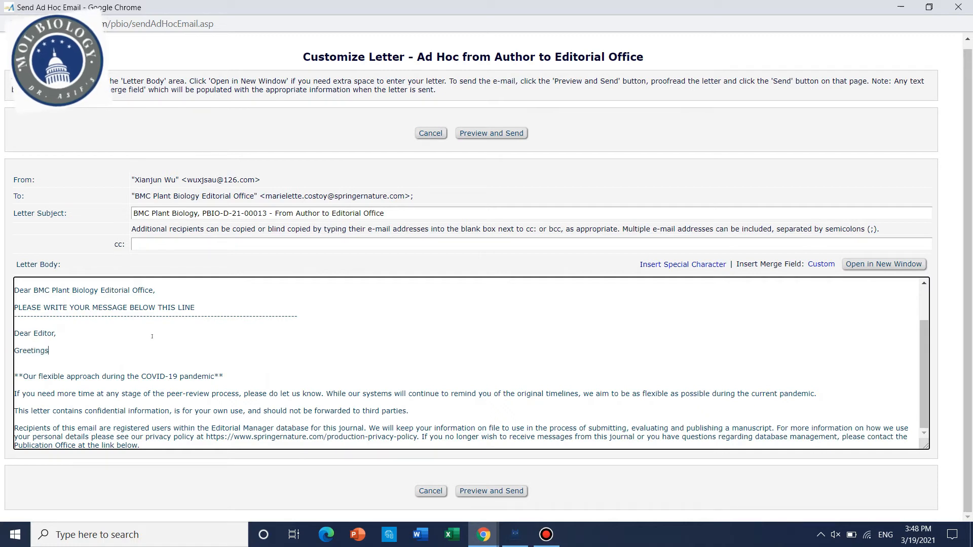
pyautogui.press('Return')
pyautogui.write('!')
pyautogui.press('Return')
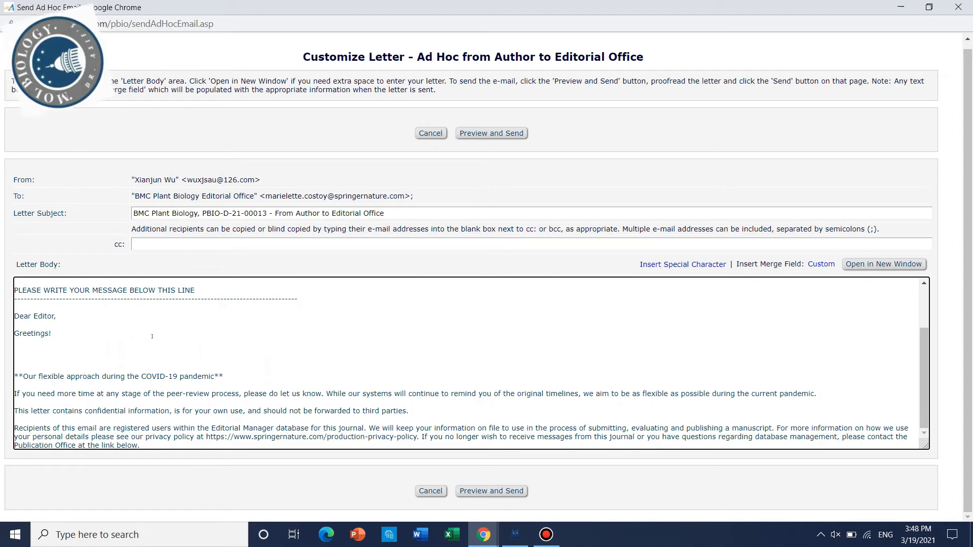
pyautogui.write('Please ud')
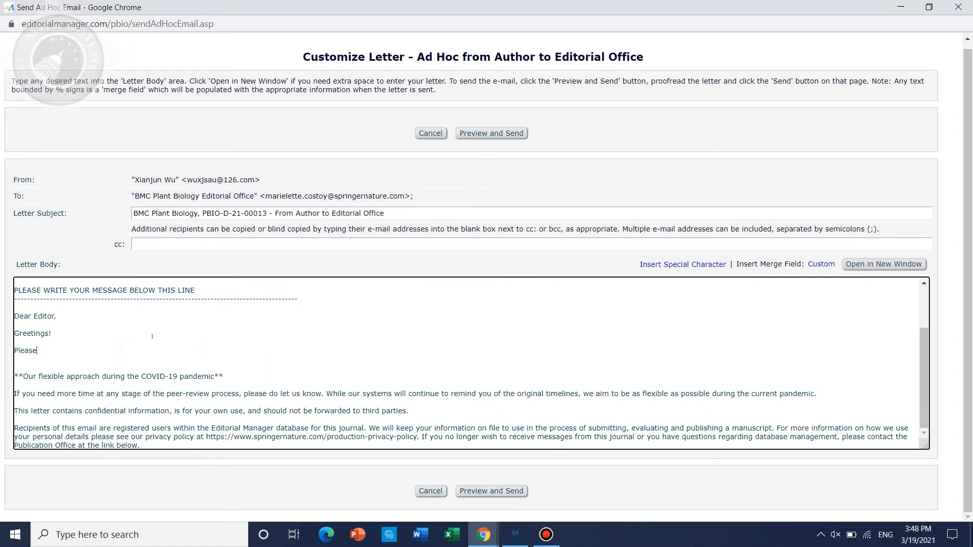
pyautogui.press('BackSpace')
pyautogui.write('pd')
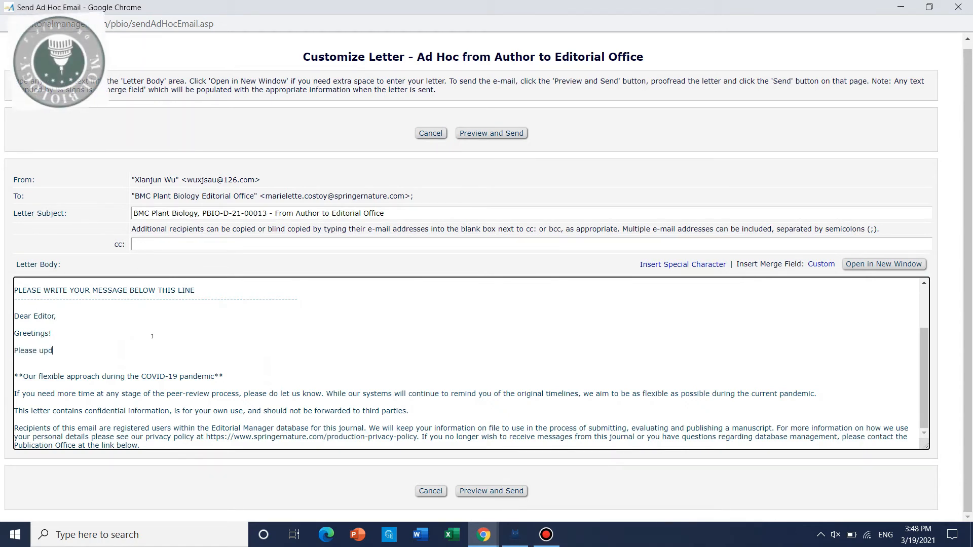
pyautogui.write('ate the ')
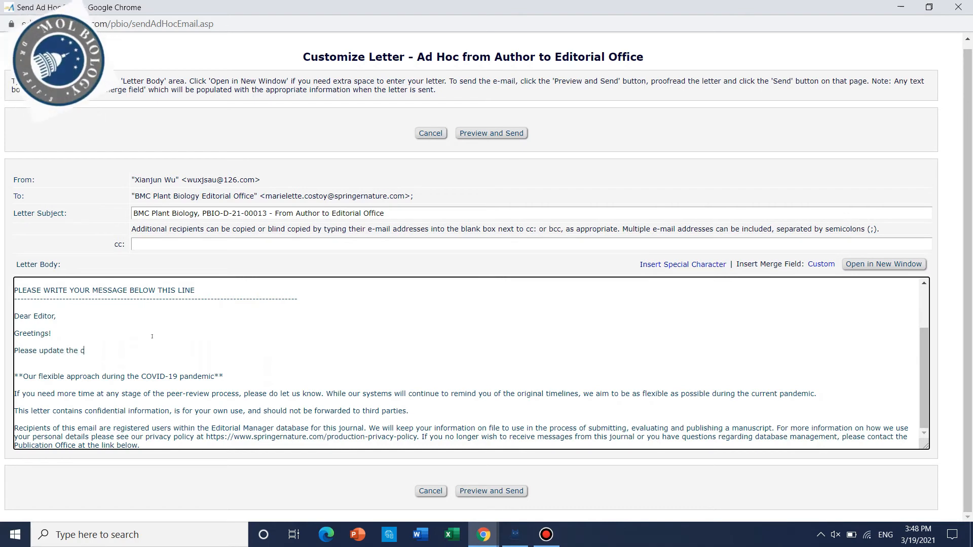
pyautogui.write('current sa')
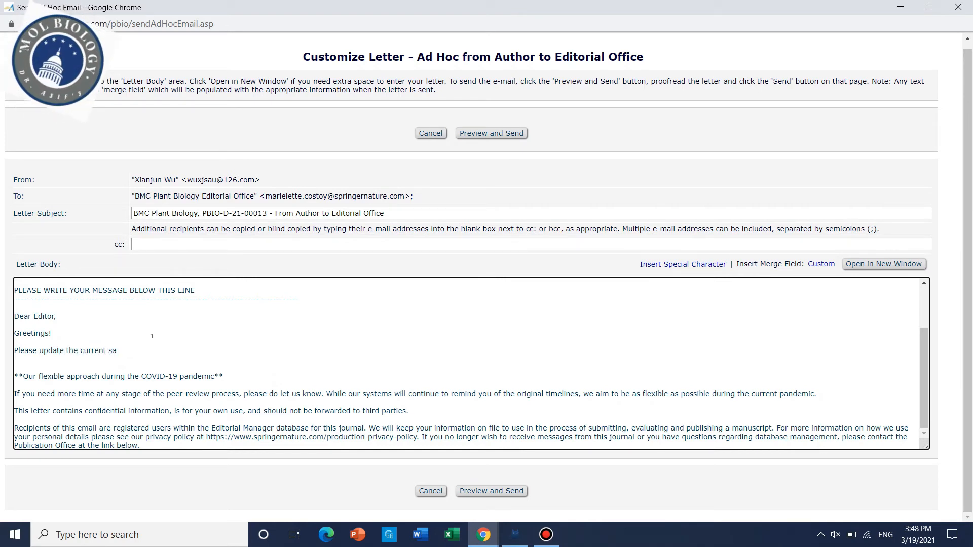
pyautogui.press('BackSpace')
pyautogui.write('tatus of above mentiond')
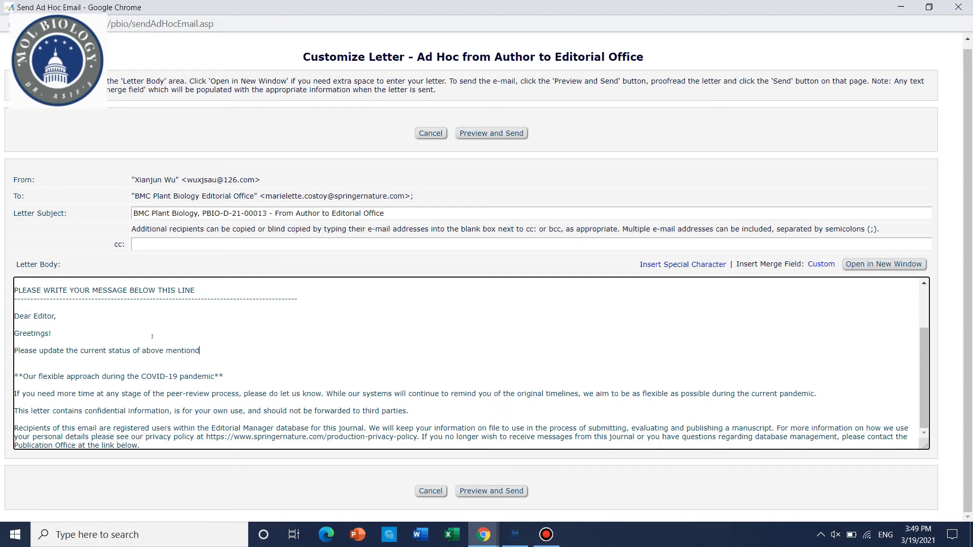
pyautogui.write('manu')
pyautogui.press('BackSpace')
pyautogui.press('BackSpace')
pyautogui.press('BackSpace')
pyautogui.press('BackSpace')
pyautogui.press('BackSpace')
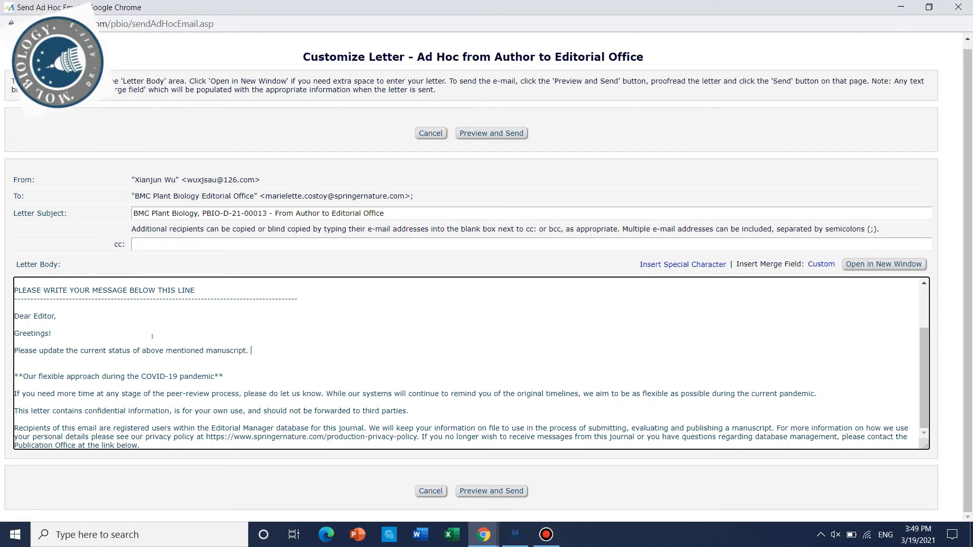
pyautogui.write('. As, it is ')
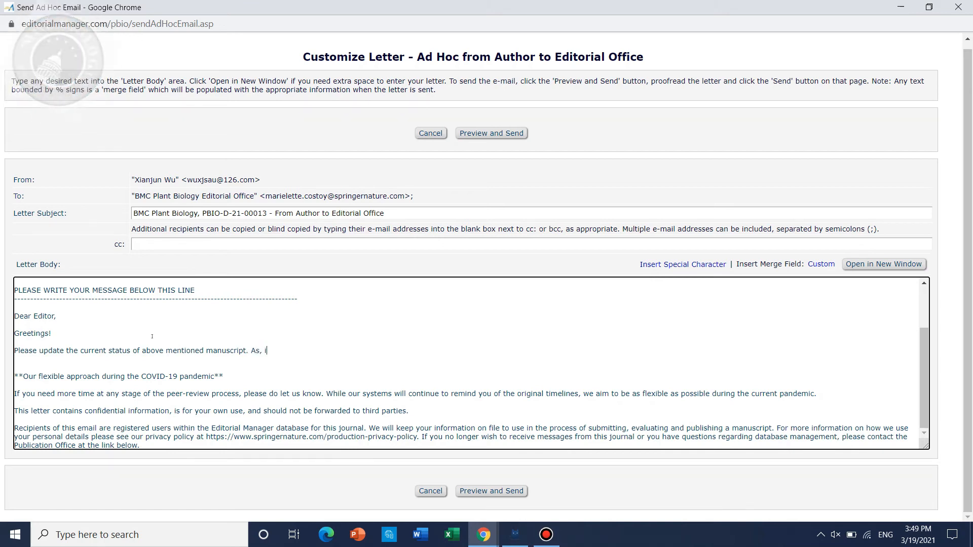
pyautogui.write('taking lo')
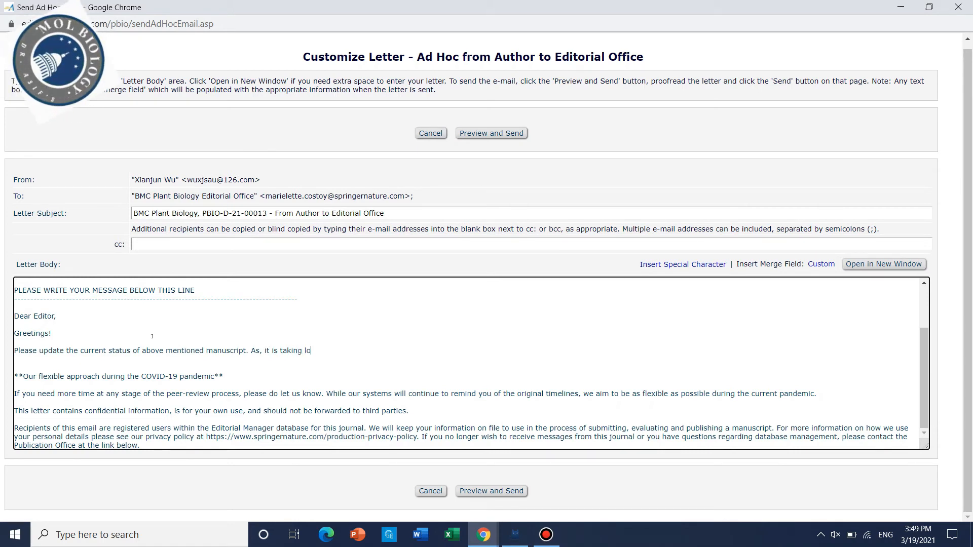
pyautogui.write('nger than u')
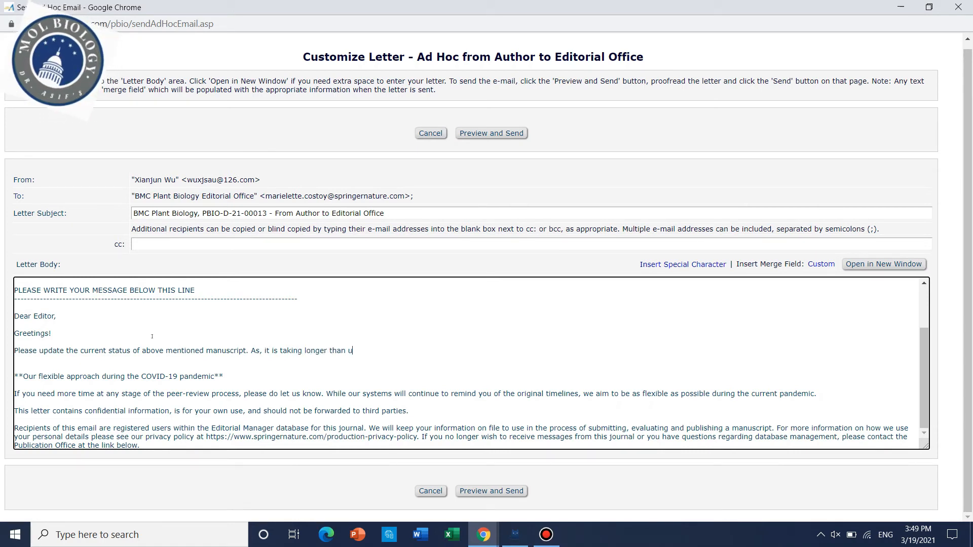
pyautogui.write('sual.')
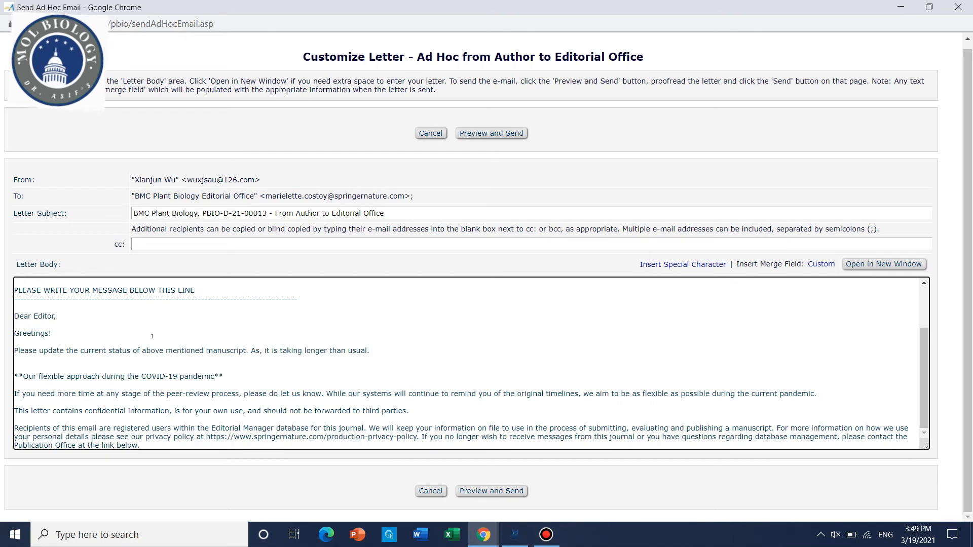
# Step: Add 'I hope my email will not disturb the usual review proceedure.' and sign off with 'Regards,'
pyautogui.press('Return')
pyautogui.press('Return')
pyautogui.write('I hope my email will not disturb')
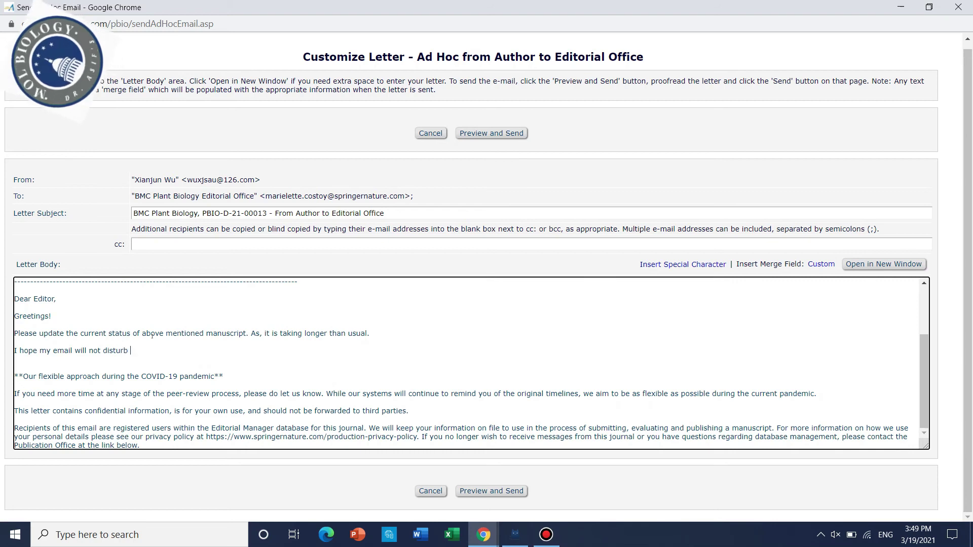
pyautogui.write('the usua')
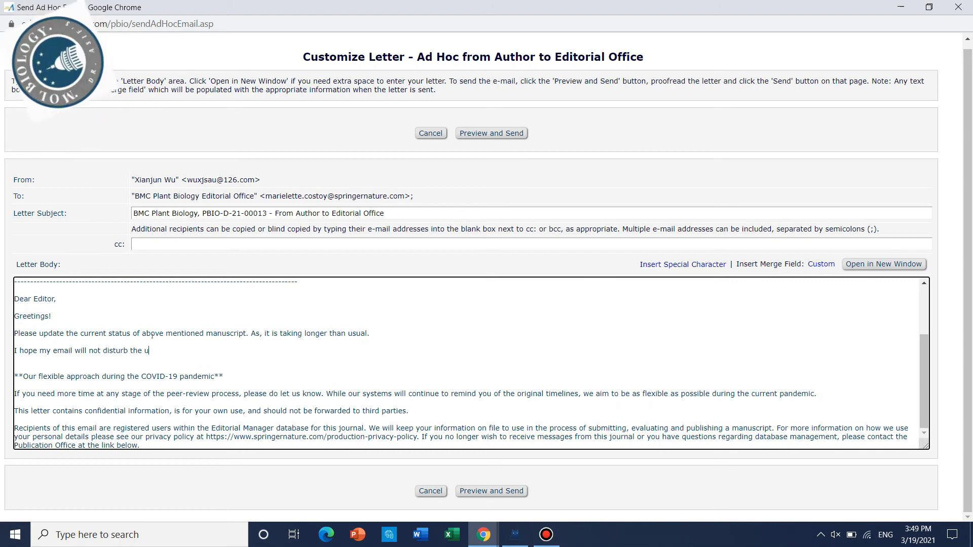
pyautogui.write('l proc')
pyautogui.press('BackSpace')
pyautogui.press('BackSpace')
pyautogui.press('BackSpace')
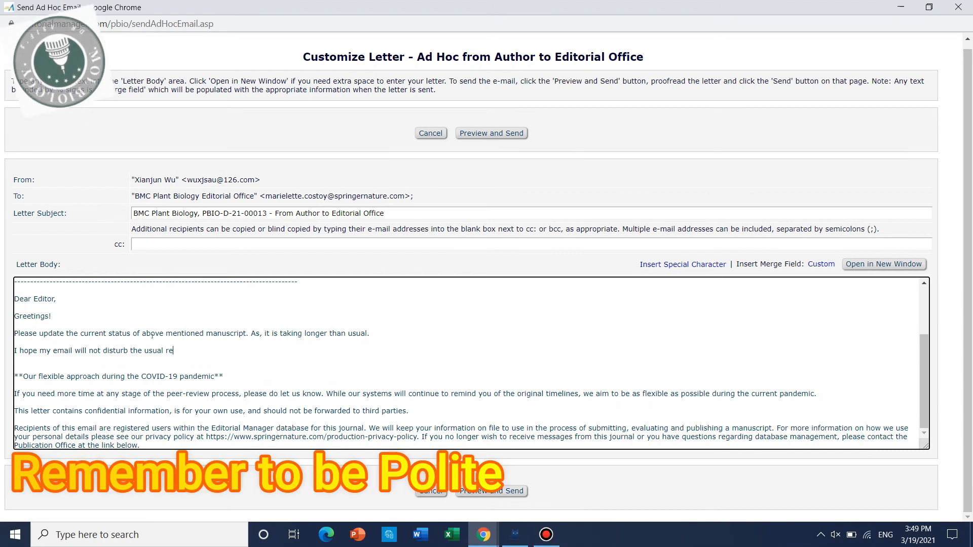
pyautogui.write('review procee')
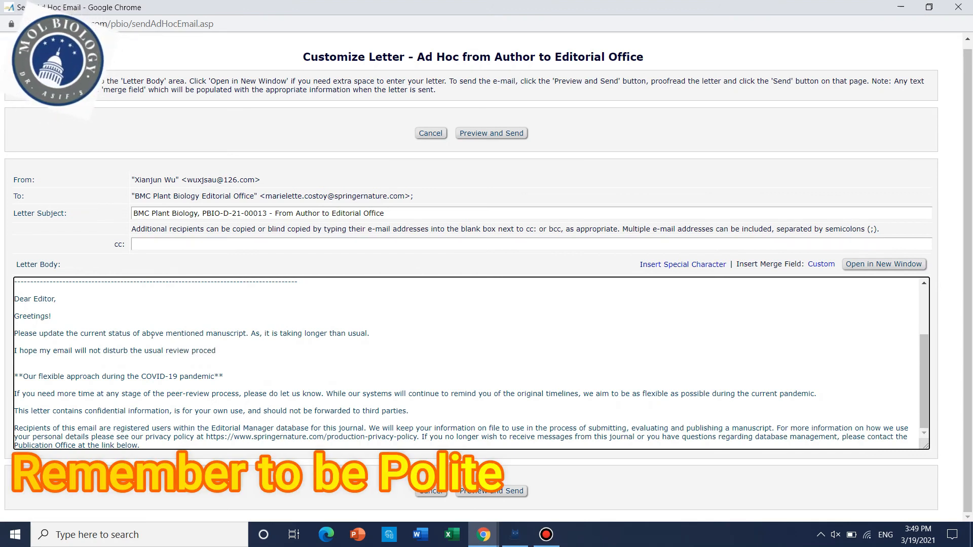
pyautogui.write('dure')
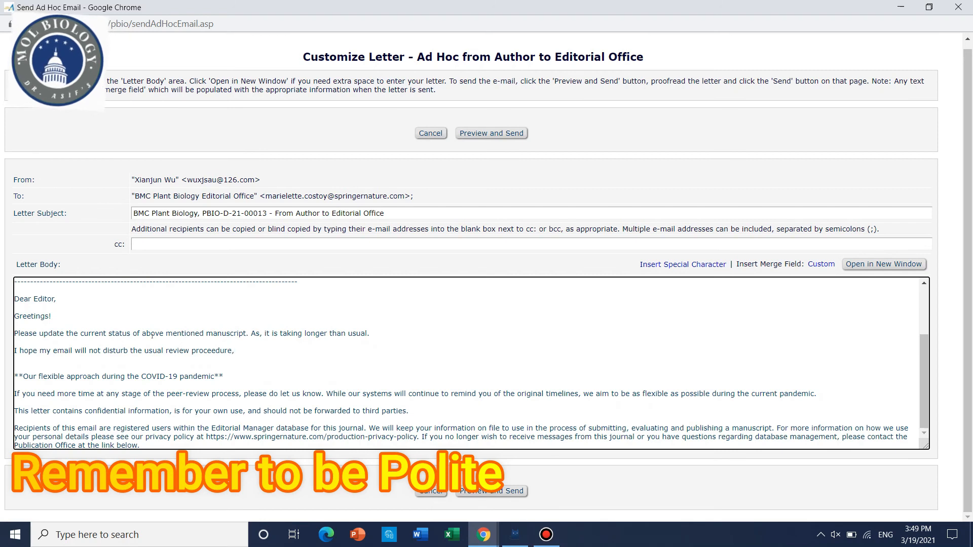
pyautogui.write('.')
pyautogui.press('Return')
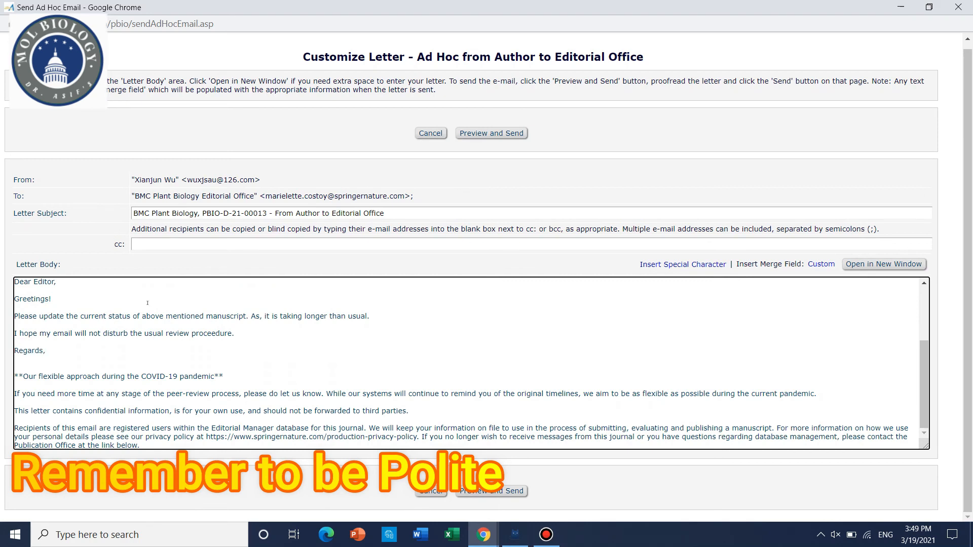
pyautogui.scroll(2, 304, 358)
pyautogui.scroll(-2, 304, 358)
pyautogui.scroll(1, 304, 358)
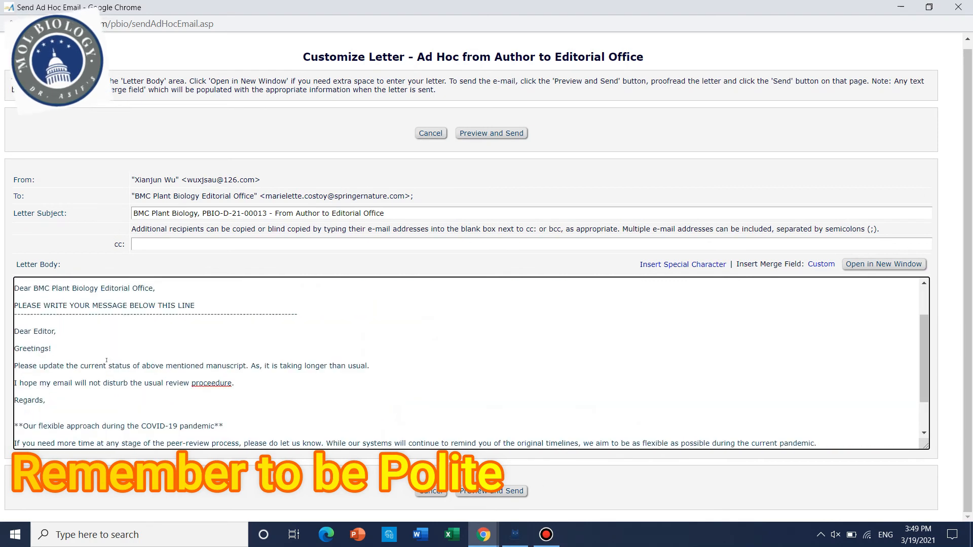
pyautogui.scroll(-1, 304, 357)
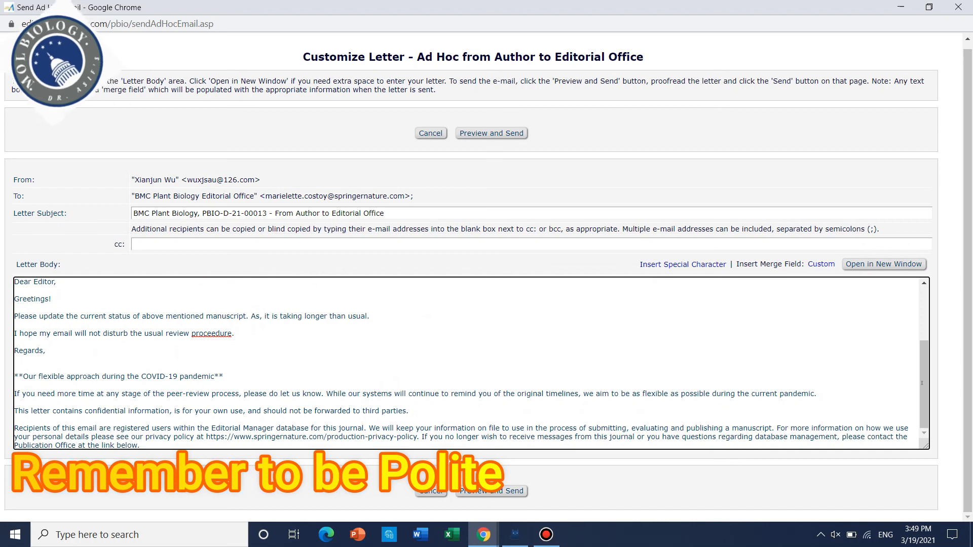
pyautogui.moveTo(926, 395)
pyautogui.mouseDown()
pyautogui.moveTo(926, 305)
pyautogui.moveTo(926, 395)
pyautogui.mouseUp()
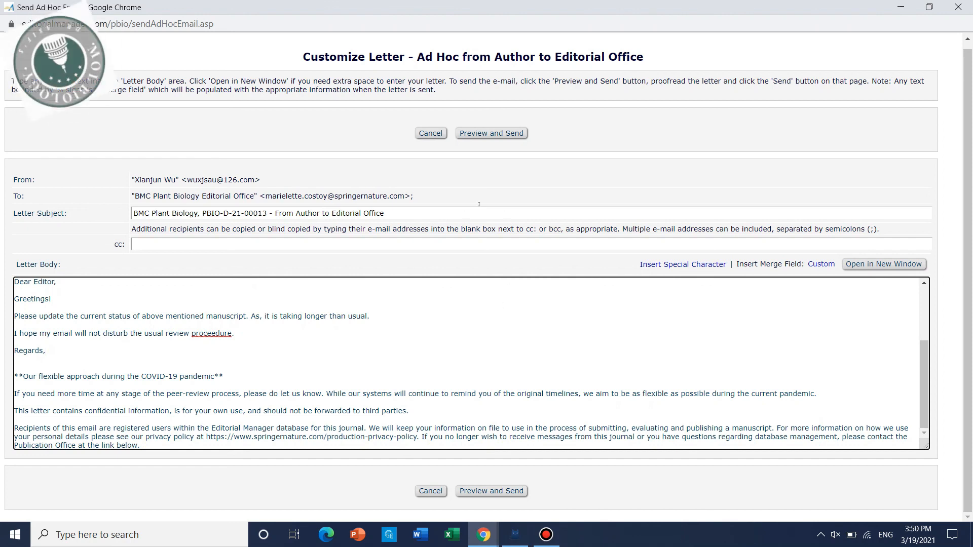
# Step: Cancel the customized letter and return to the submissions list
pyautogui.click(431, 133)
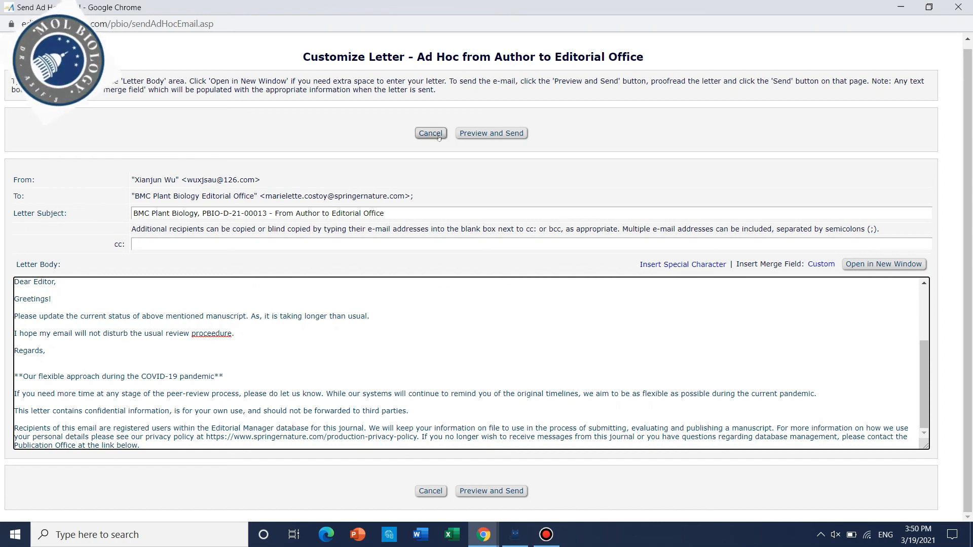